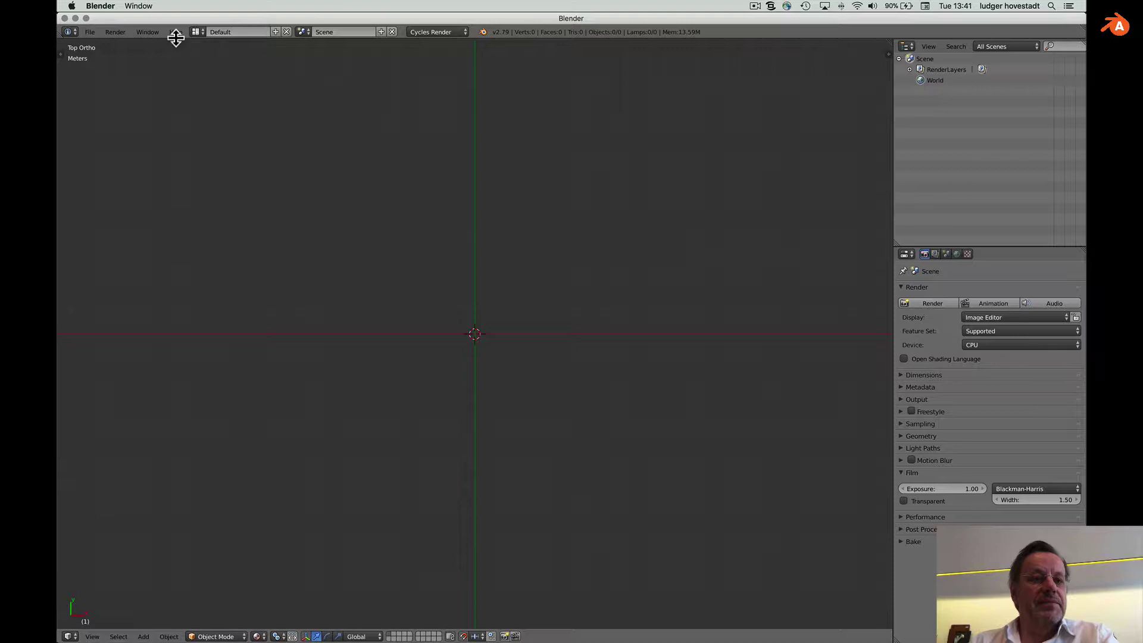
# Reveal the Info area and split it, making the lower pane a Python Console.
pyautogui.moveTo(176, 38); pyautogui.dragTo(183, 224)
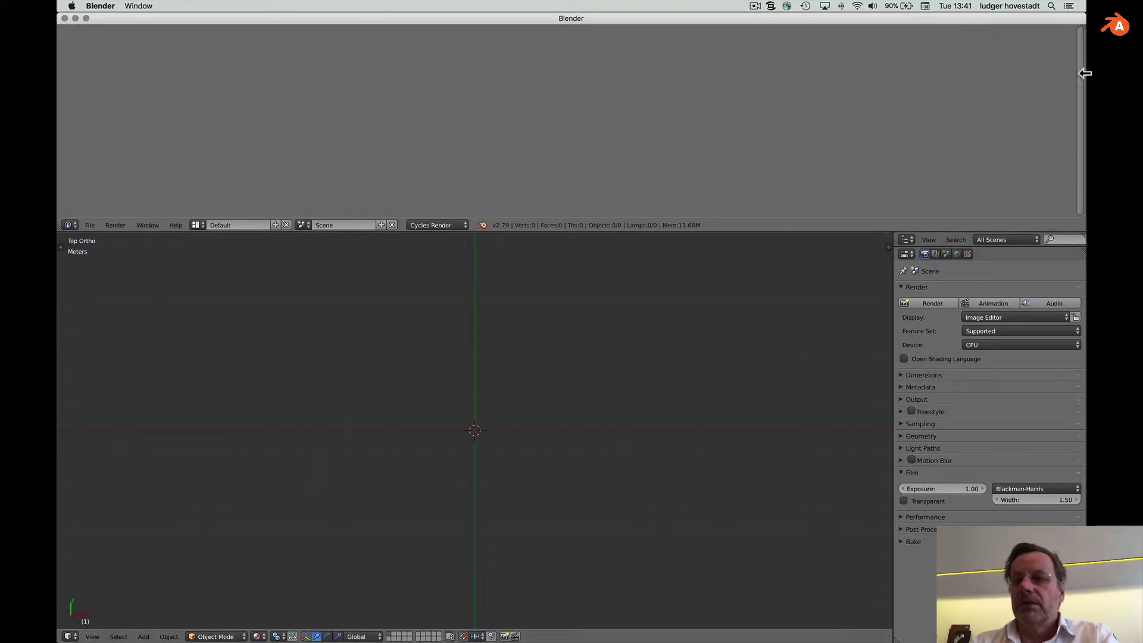
pyautogui.moveTo(1082, 31); pyautogui.dragTo(1073, 122)
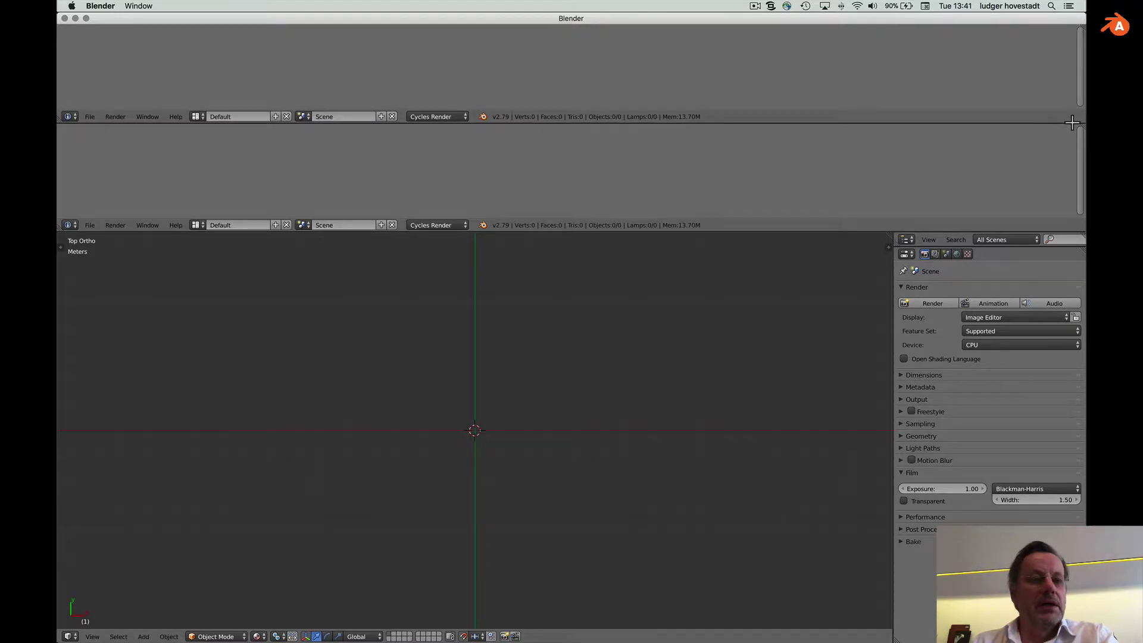
pyautogui.click(70, 225)
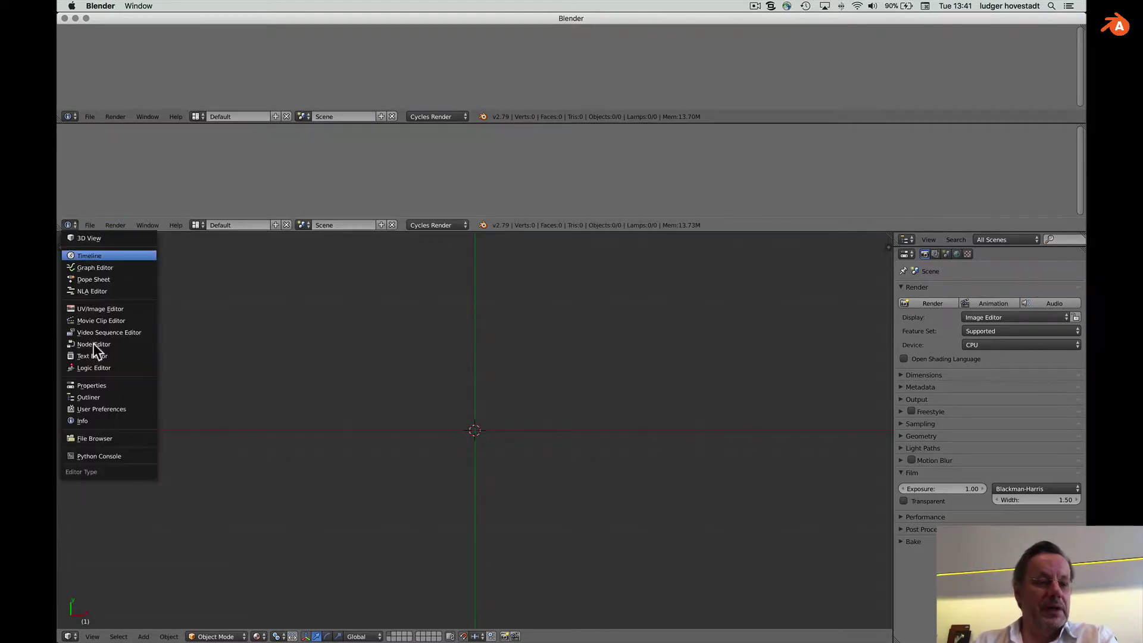
pyautogui.click(109, 457)
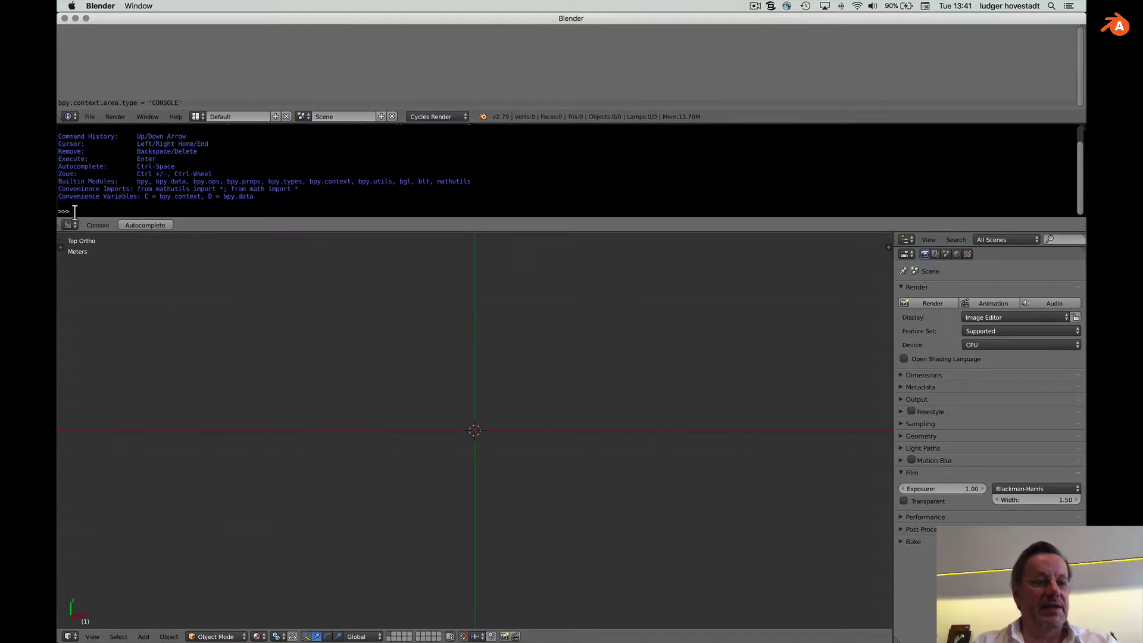
# Switch the viewport to front view and evaluate 2 + 2 in the console, returning 4.
pyautogui.press('KP_2')
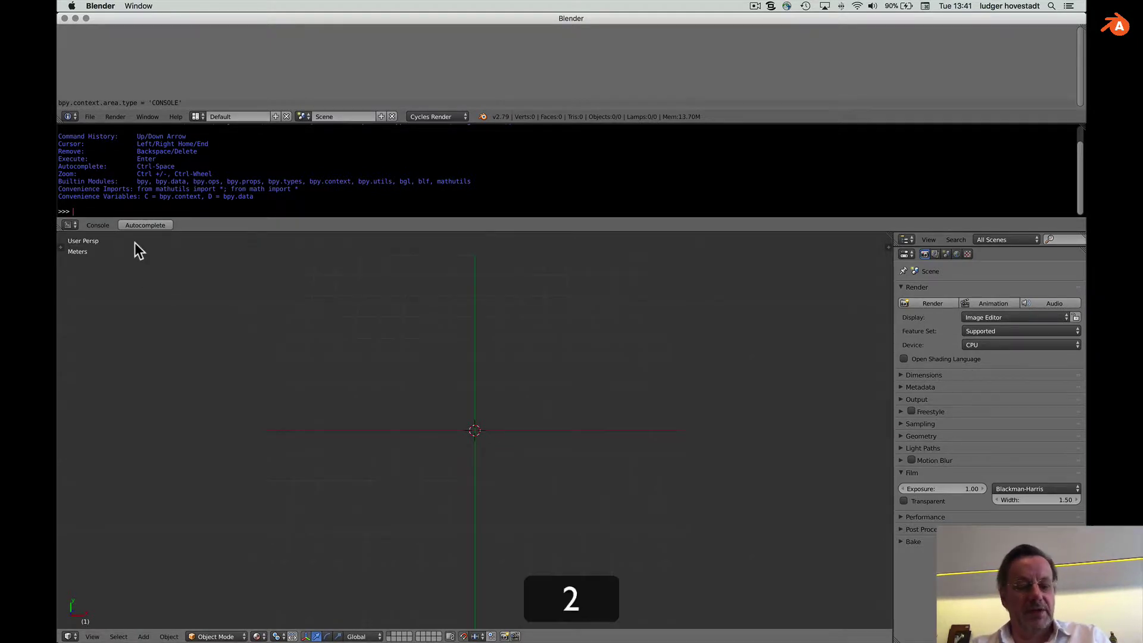
pyautogui.press('KP_1')
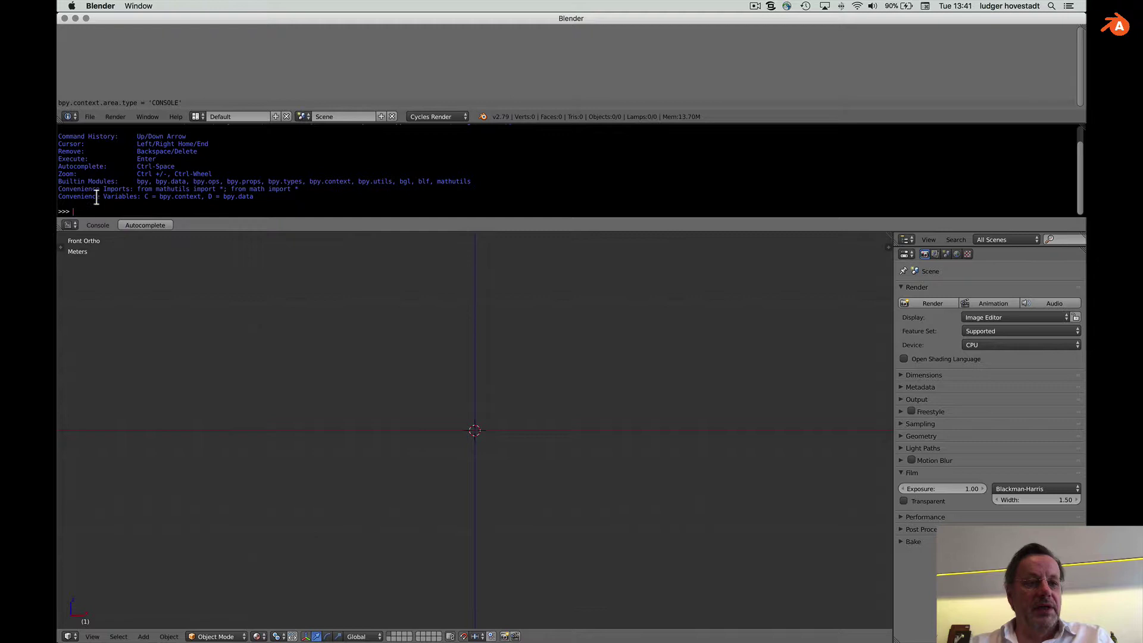
pyautogui.write('2 + 2')
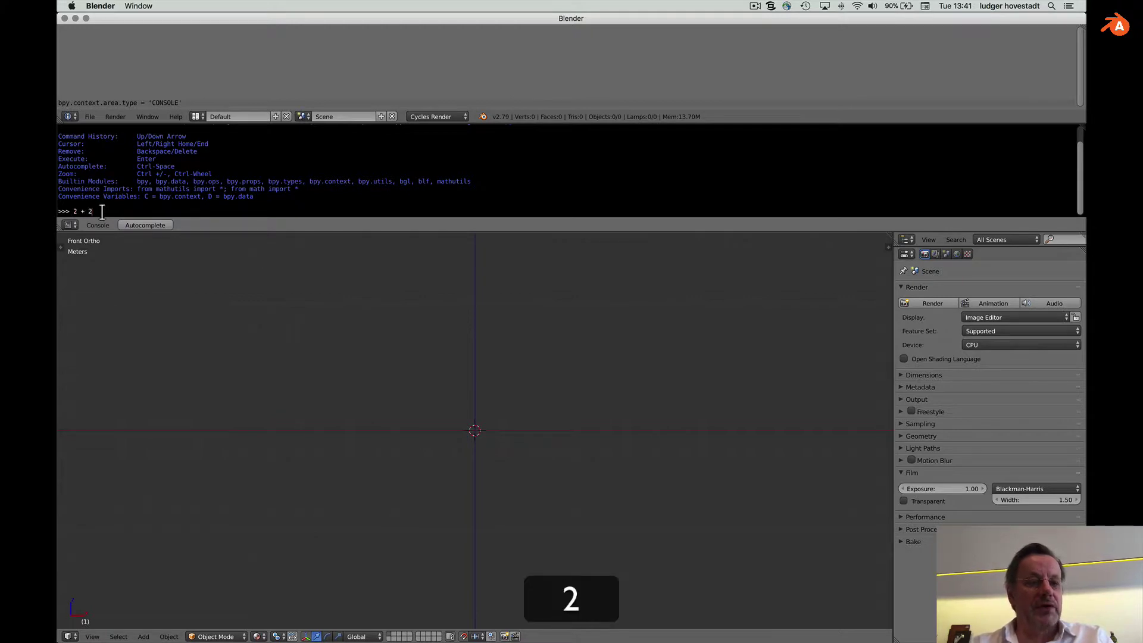
pyautogui.press('Return')
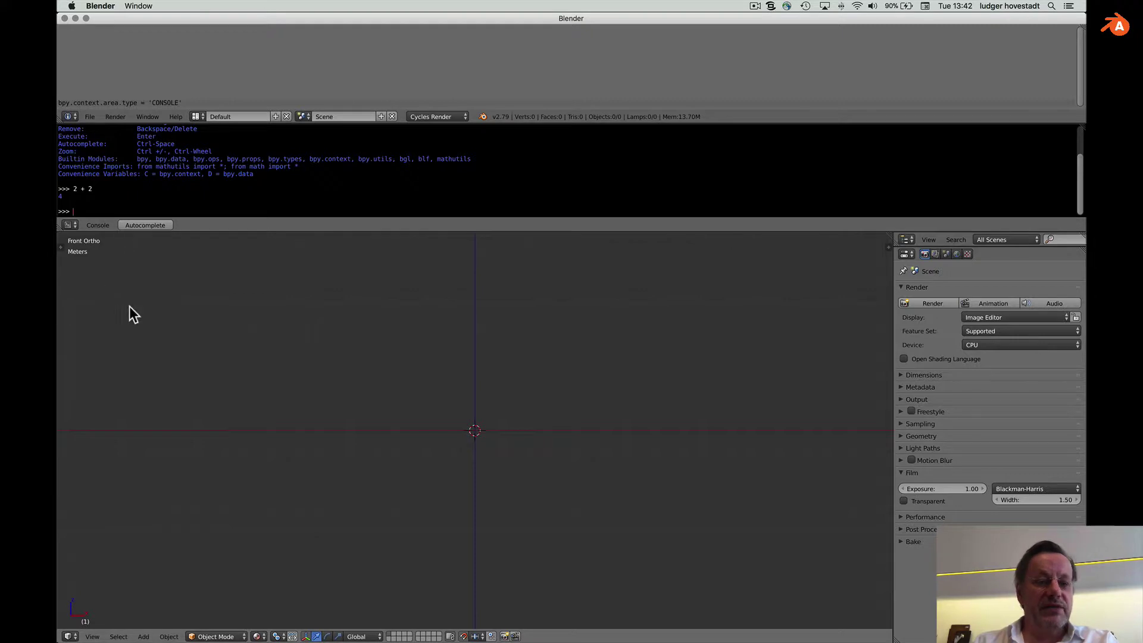
# Add a Mesh > Cube at the scene origin from the Shift+A menu.
pyautogui.hotkey('shift', 'a')
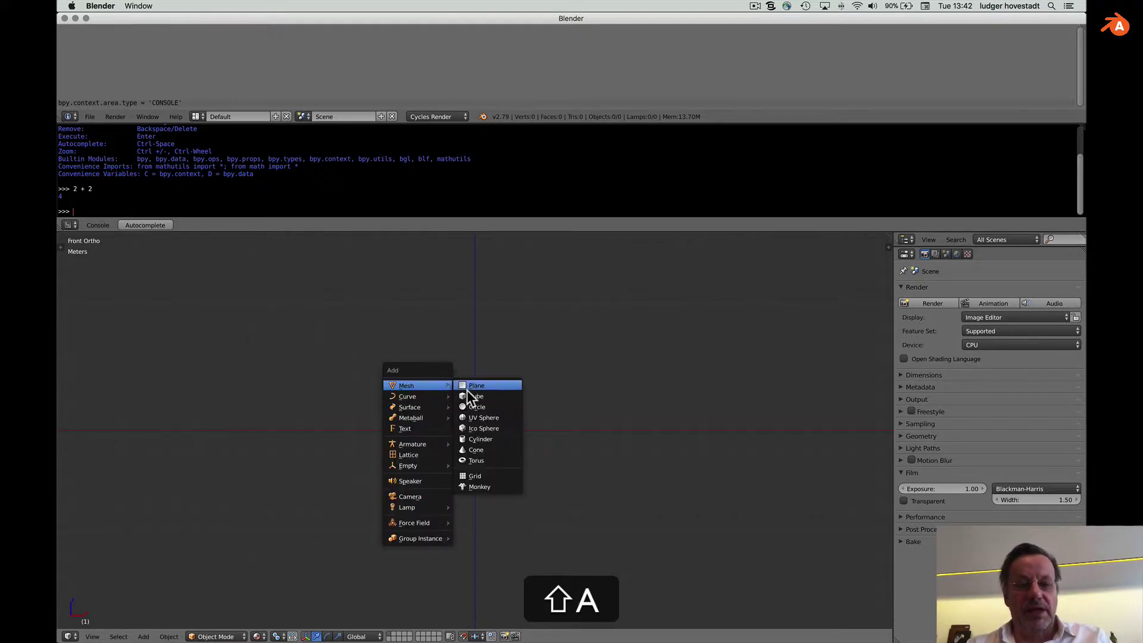
pyautogui.click(479, 397)
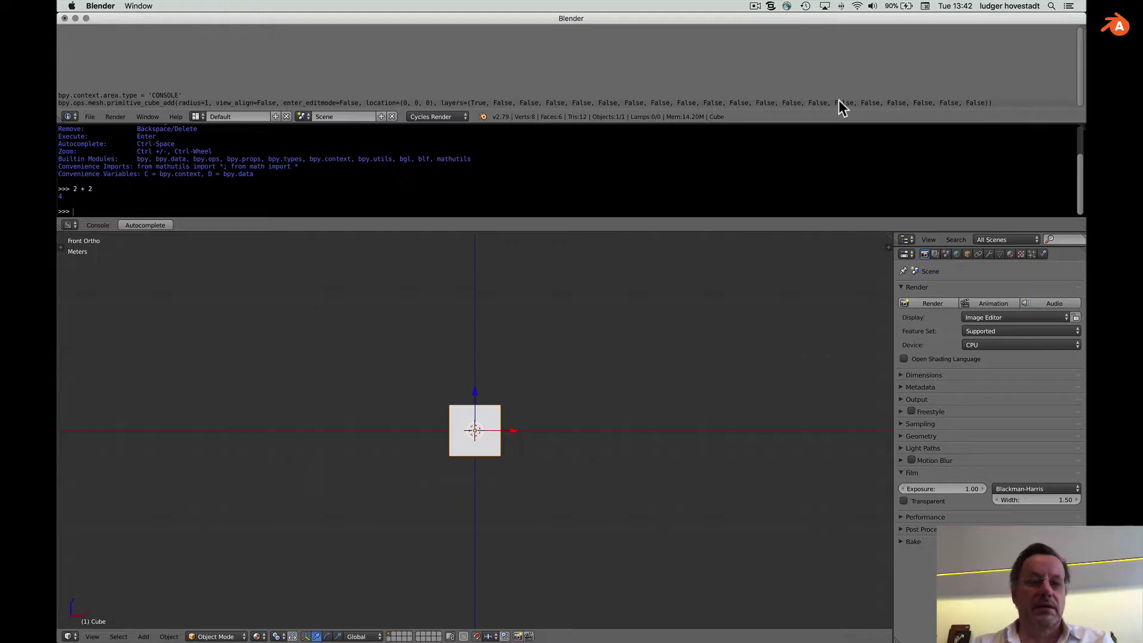
# Paste the logged primitive_cube_add command into the console, move the cube along X, and run the command.
pyautogui.press('ctrl+super')
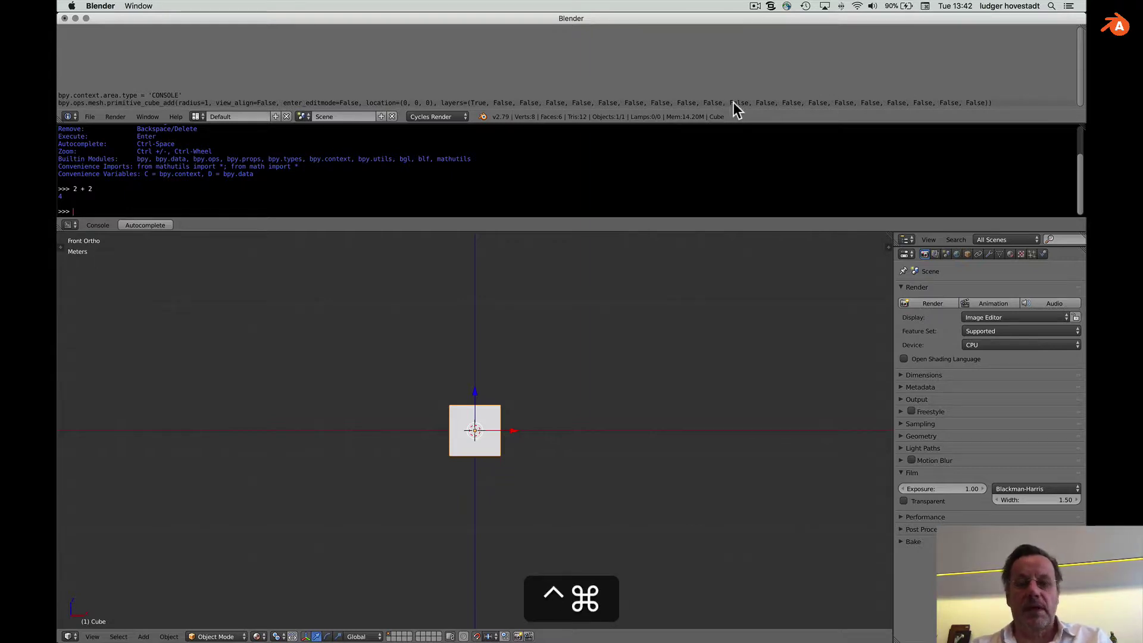
pyautogui.keyDown('ctrl'); pyautogui.keyDown('super'); pyautogui.click(733, 102); pyautogui.keyUp('super'); pyautogui.keyUp('ctrl')
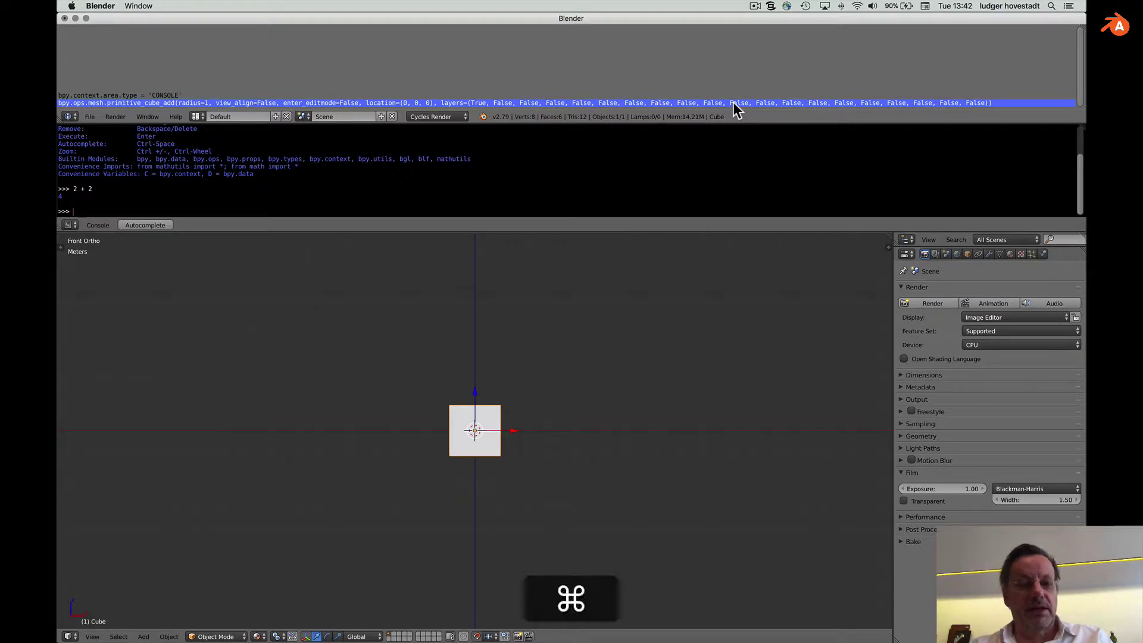
pyautogui.press('super+c')
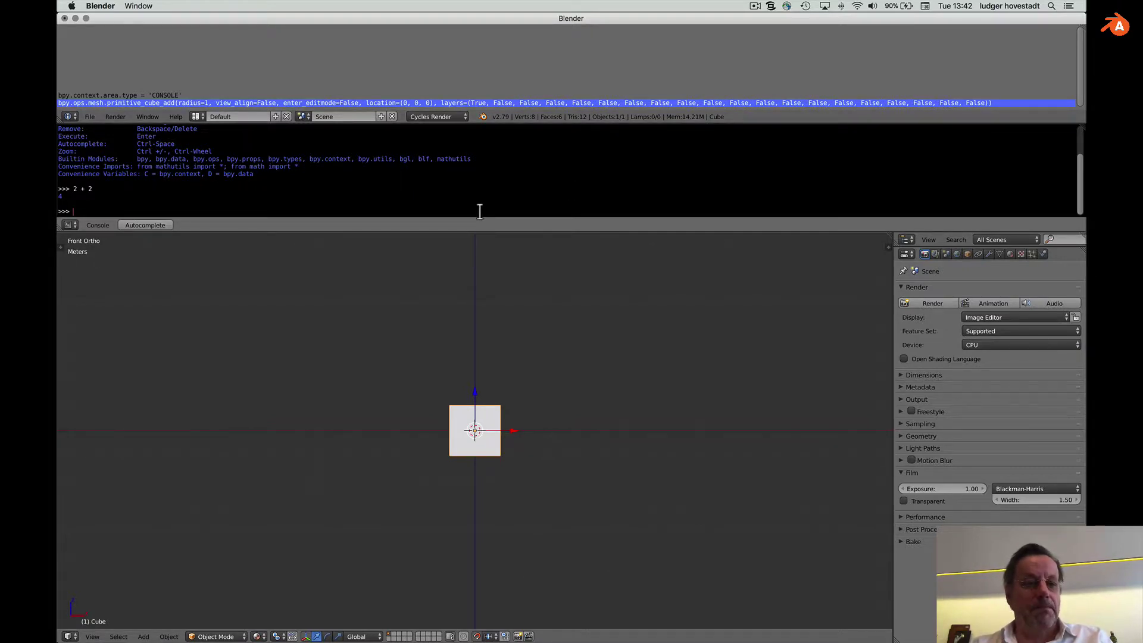
pyautogui.press('super+v')
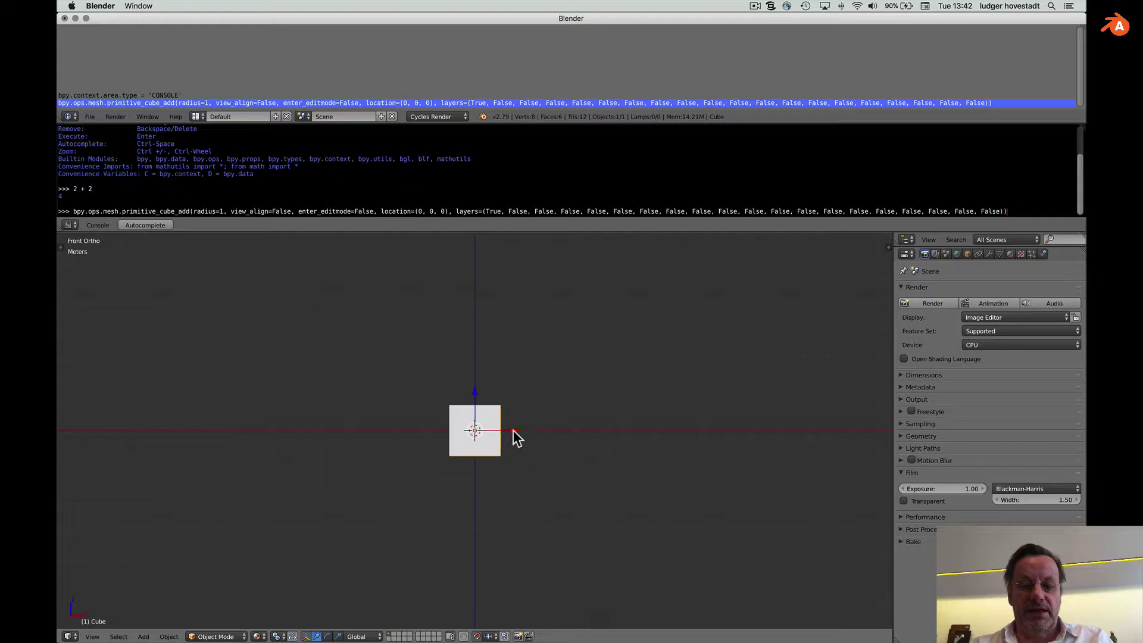
pyautogui.moveTo(513, 432); pyautogui.dragTo(699, 442)
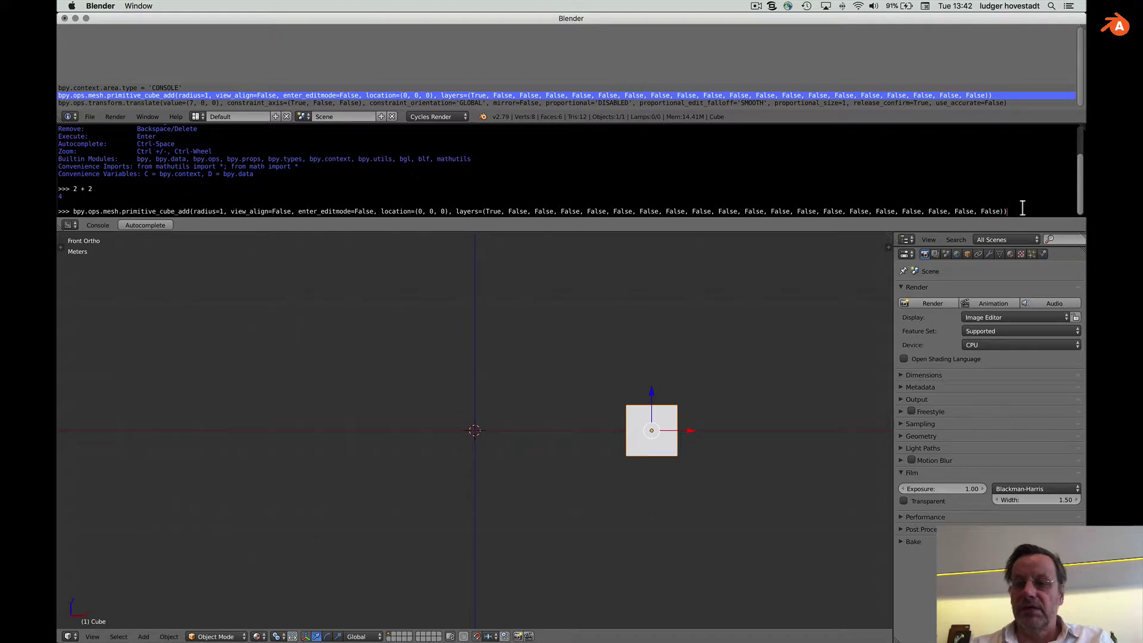
pyautogui.press('Return')
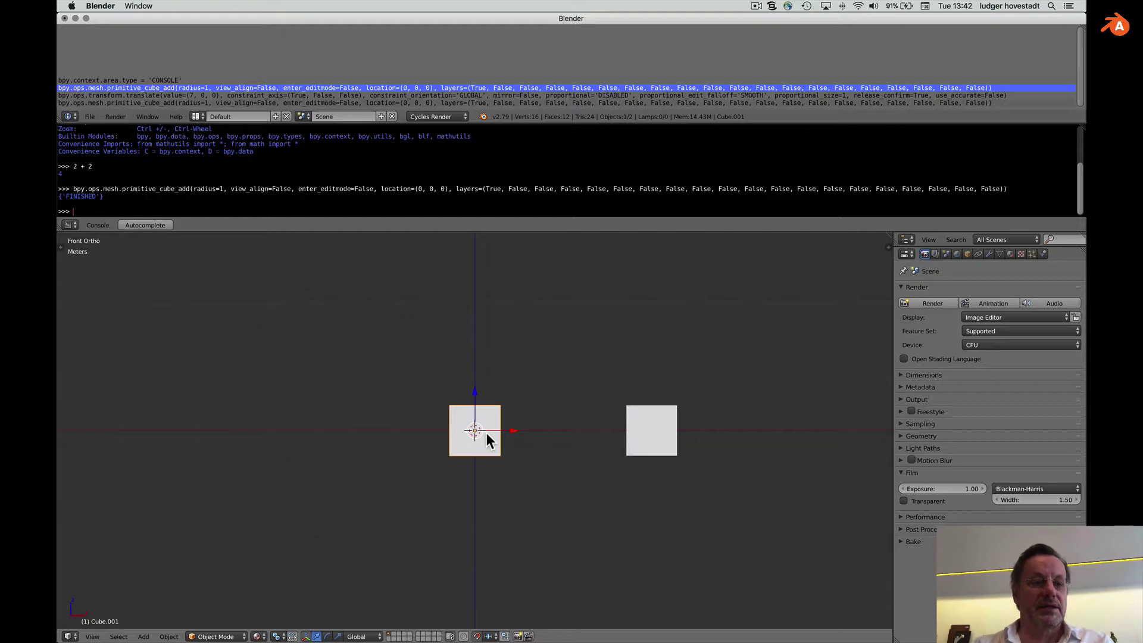
# Copy the operator name bpy.ops.mesh.primitive_cube_add from the console.
pyautogui.moveTo(191, 189); pyautogui.dragTo(100, 189)
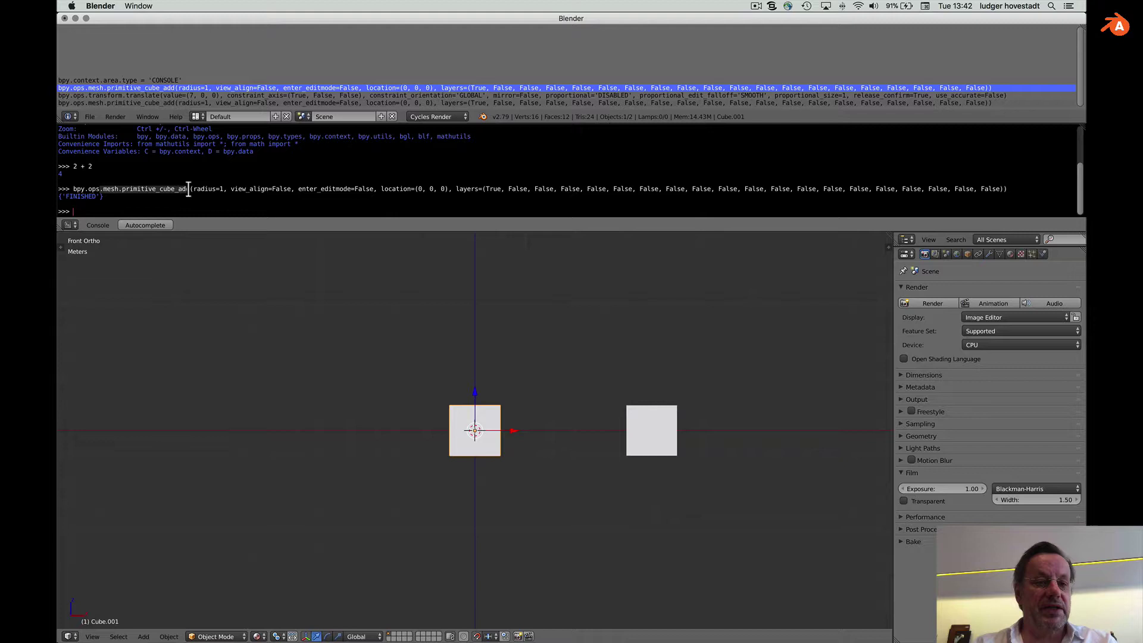
pyautogui.moveTo(190, 188); pyautogui.dragTo(72, 188)
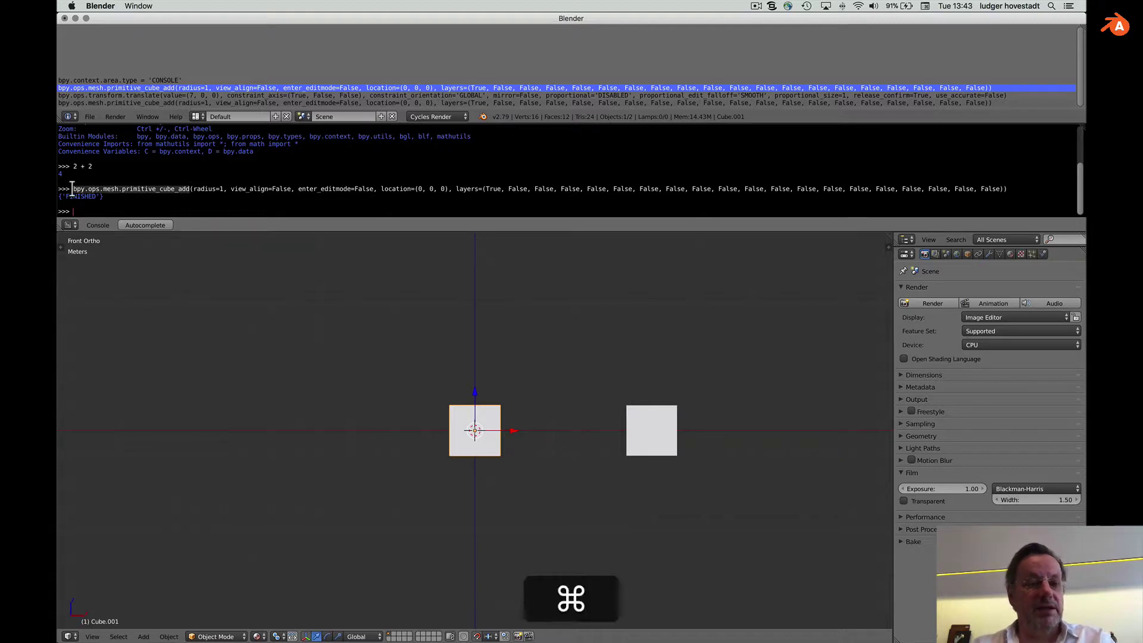
pyautogui.press('super+c')
pyautogui.press('super+Tab')
# Open docs.blender.org's Python API and paste primitive_cube_add into Quick search.
pyautogui.click(198, 337)
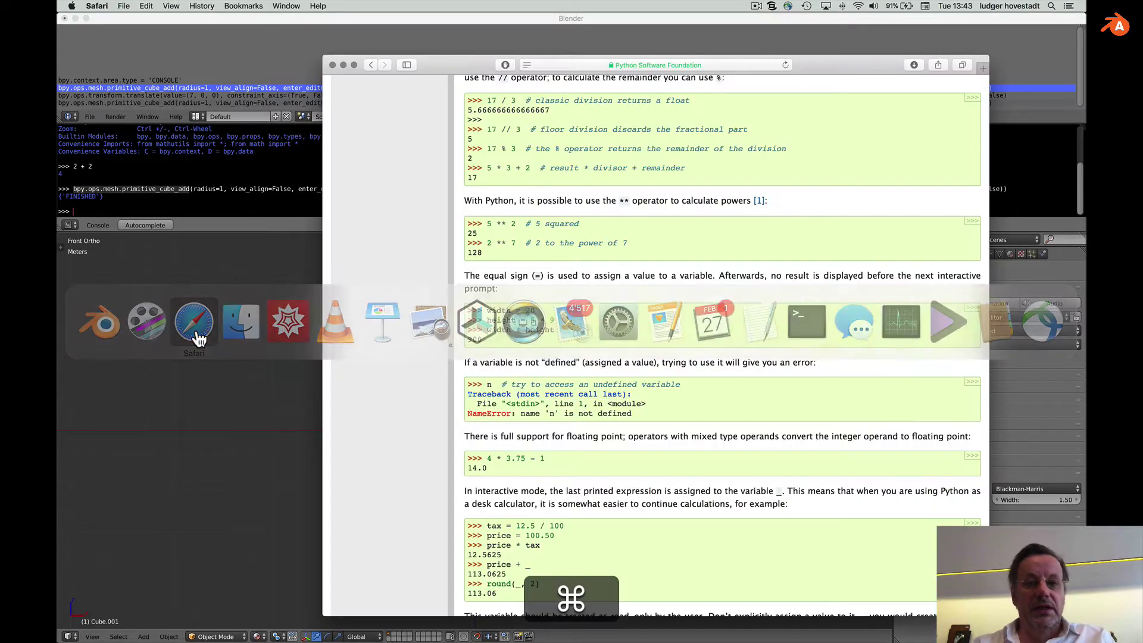
pyautogui.click(637, 67)
pyautogui.write('d')
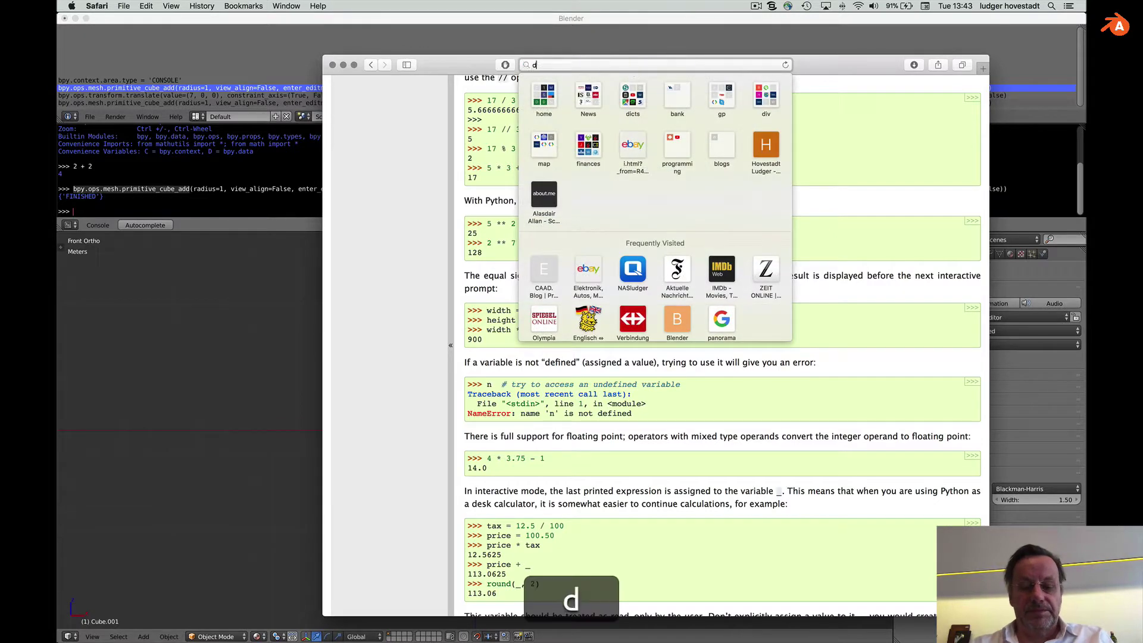
pyautogui.write('o')
pyautogui.write('sc')
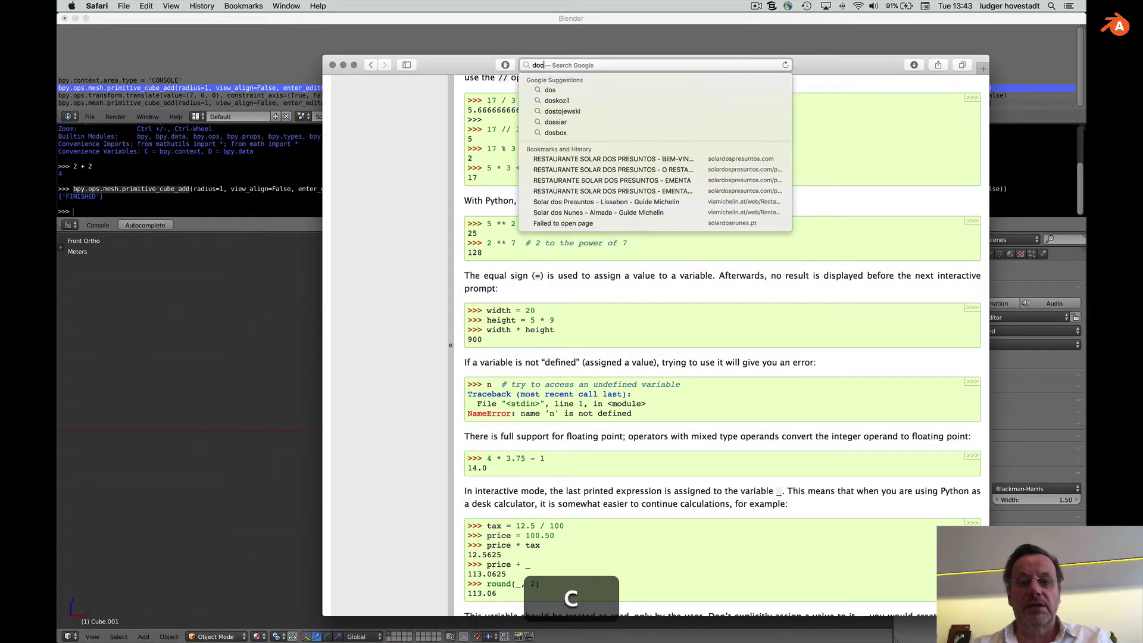
pyautogui.write('s.blender.org')
pyautogui.press('Return')
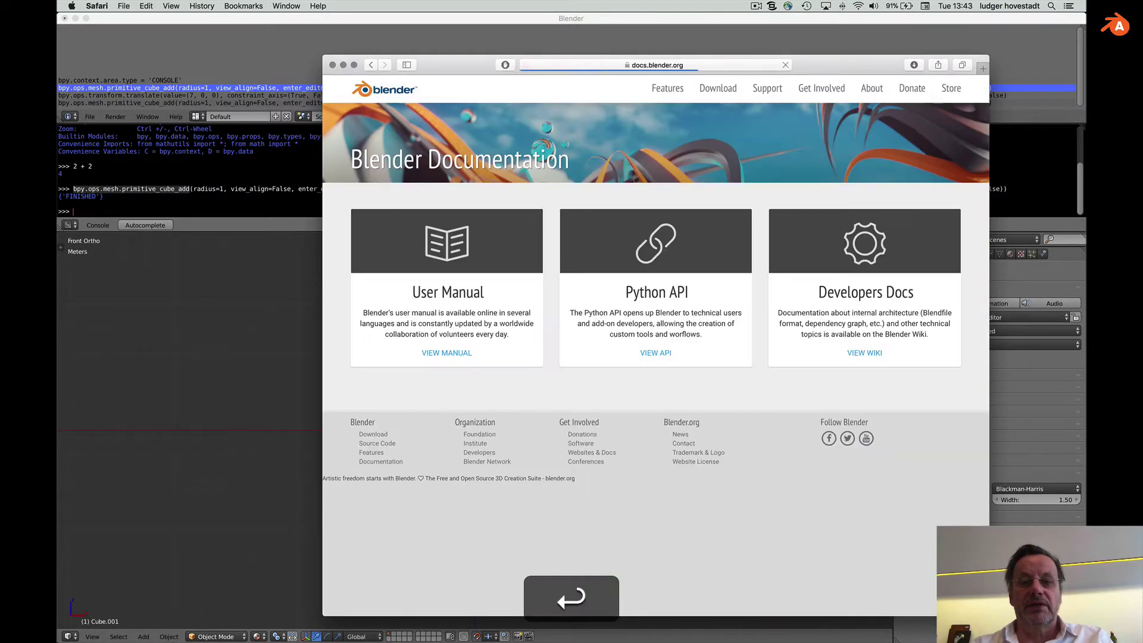
pyautogui.click(665, 305)
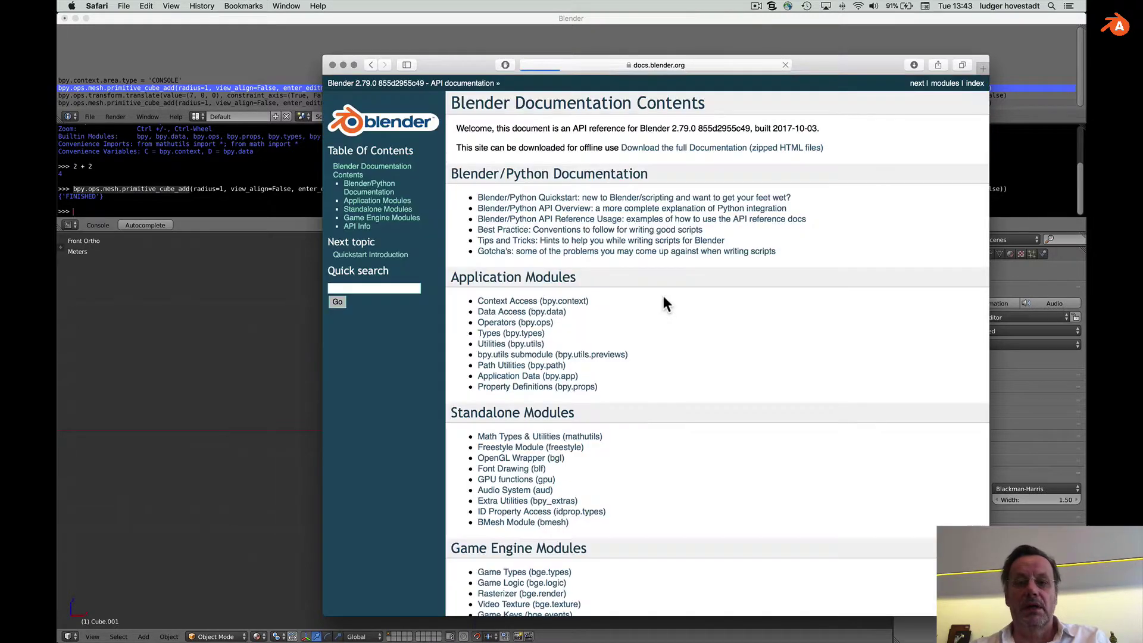
pyautogui.click(366, 288)
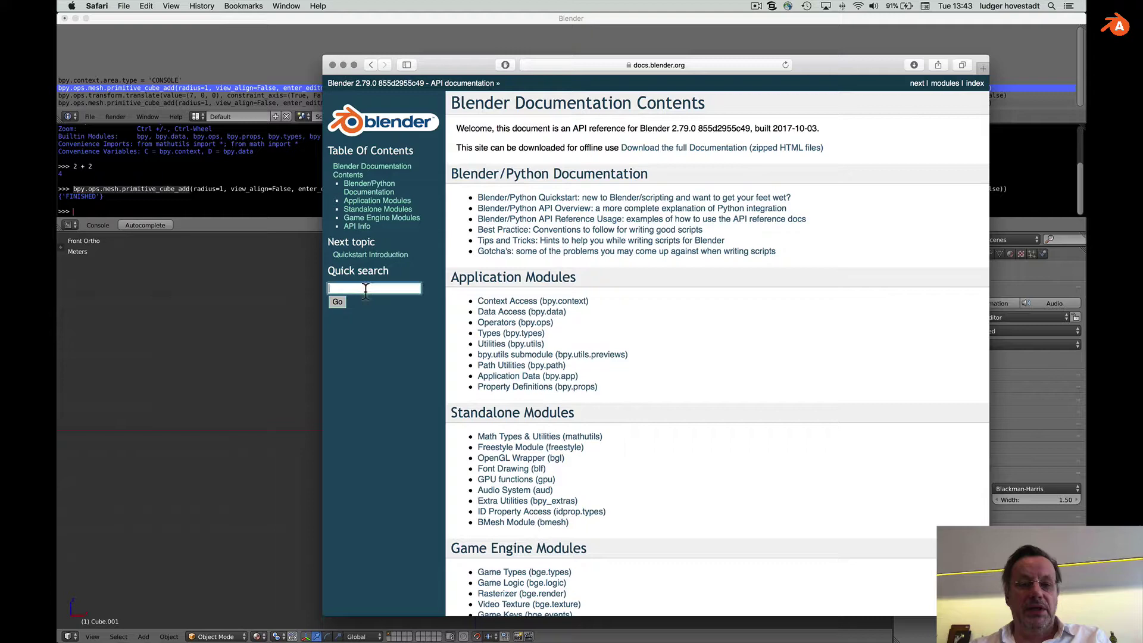
pyautogui.press('super+v')
# Open the primitive_cube_add search result, review its parameters, then return to Blender.
pyautogui.press('Return')
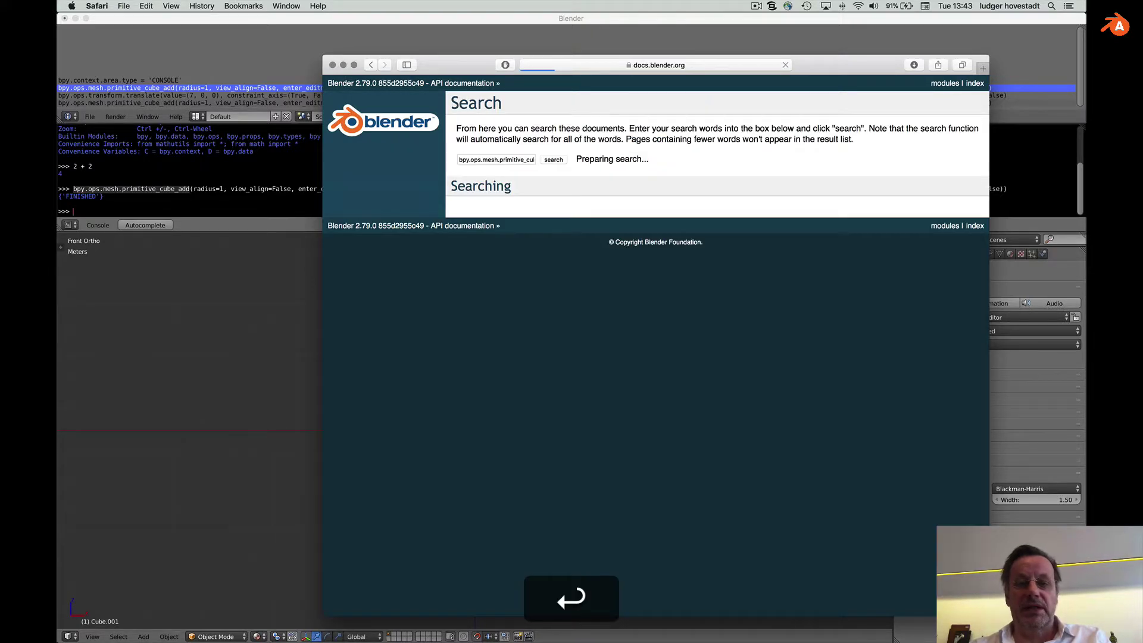
pyautogui.click(588, 233)
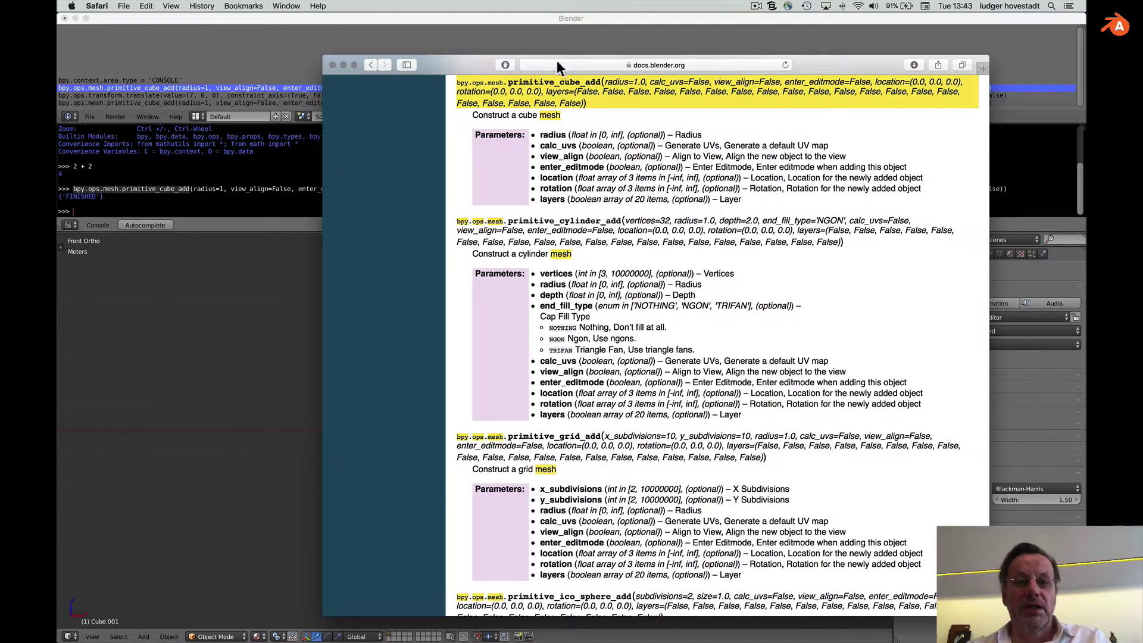
pyautogui.scroll(1, 590, 126)
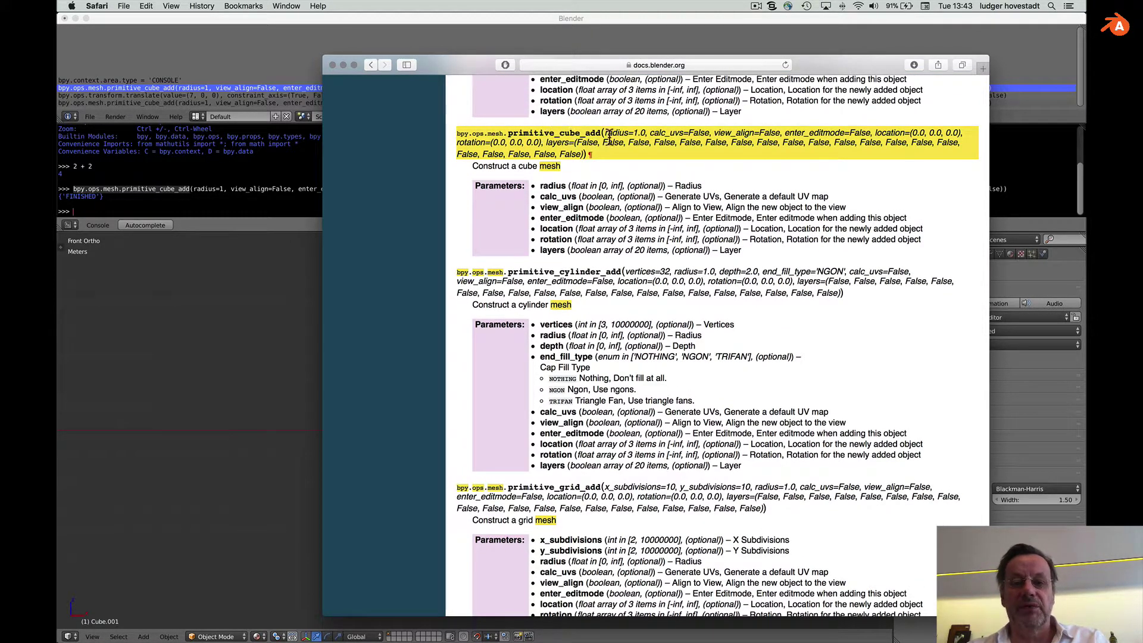
pyautogui.scroll(3, 616, 178)
pyautogui.scroll(-5, 625, 224)
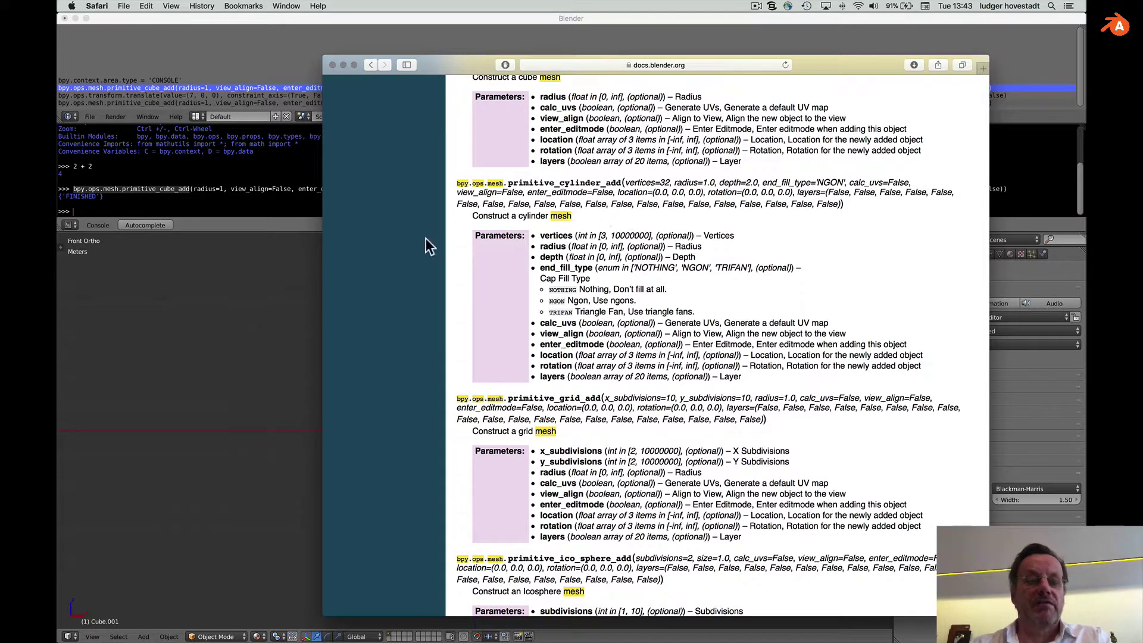
pyautogui.click(286, 261)
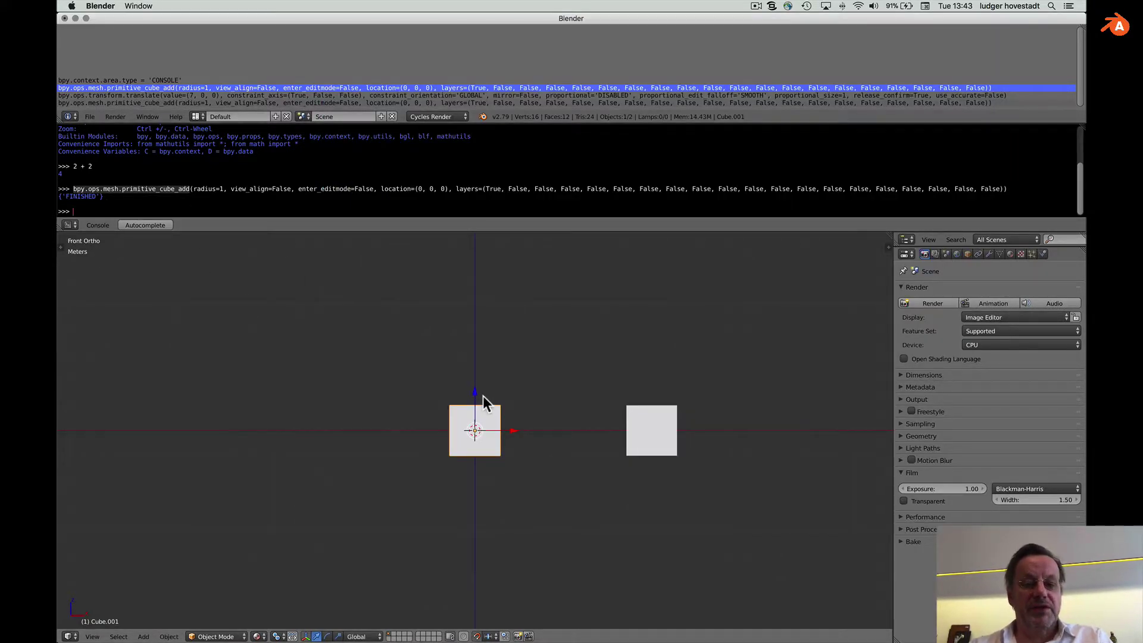
# Scale the selected cube up to 2.5 times its size.
pyautogui.press('s')
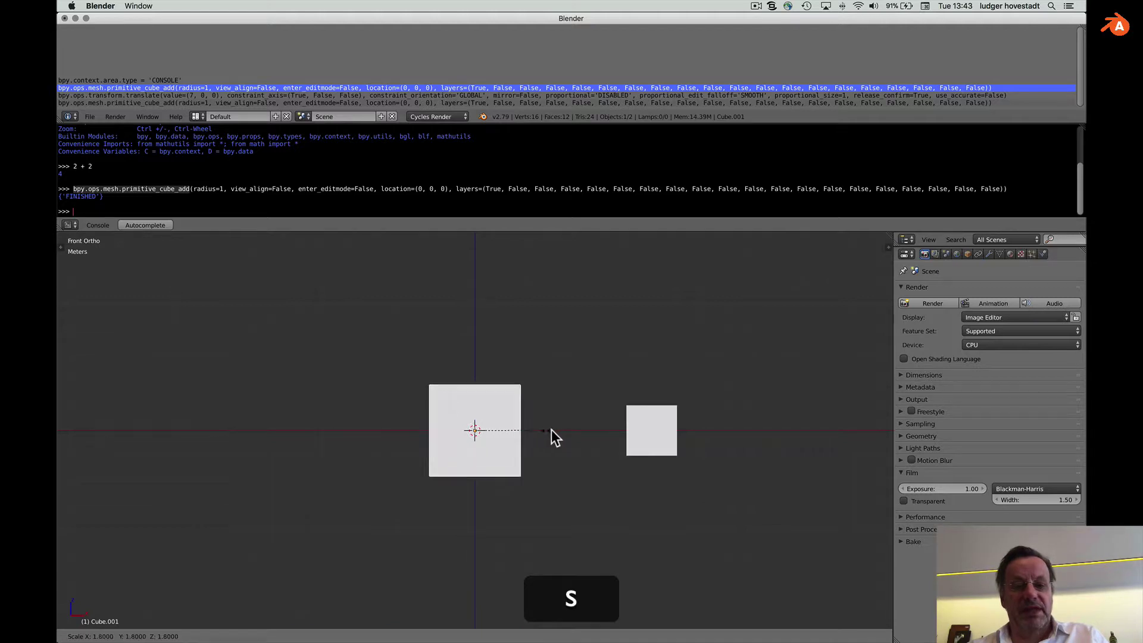
pyautogui.click(571, 434)
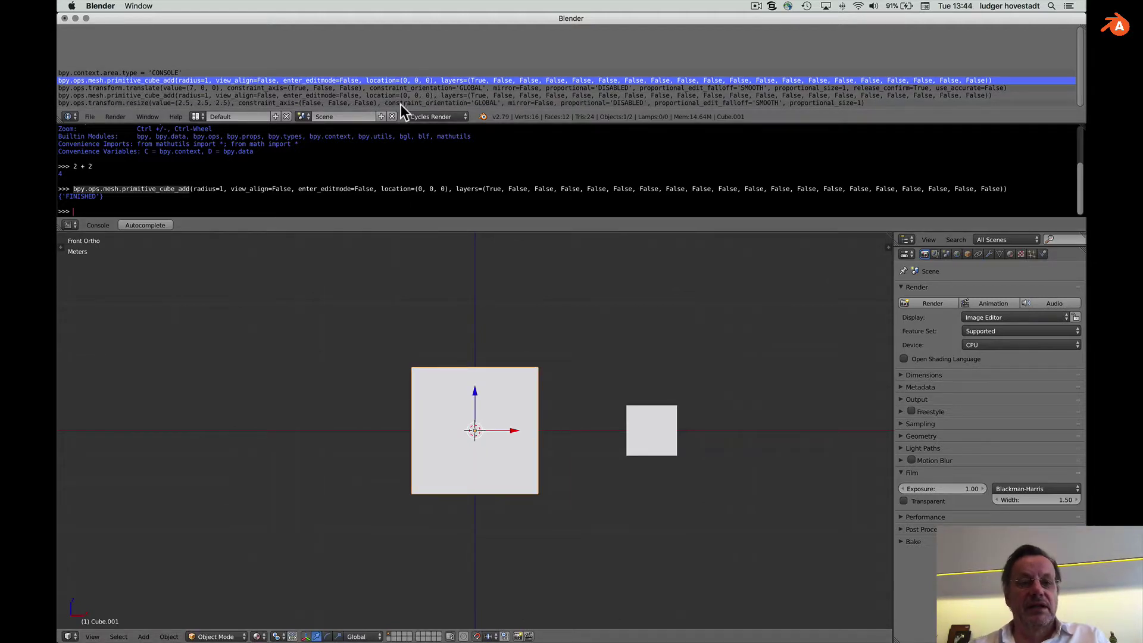
pyautogui.hotkey('shift', 'a')
pyautogui.press('alt')
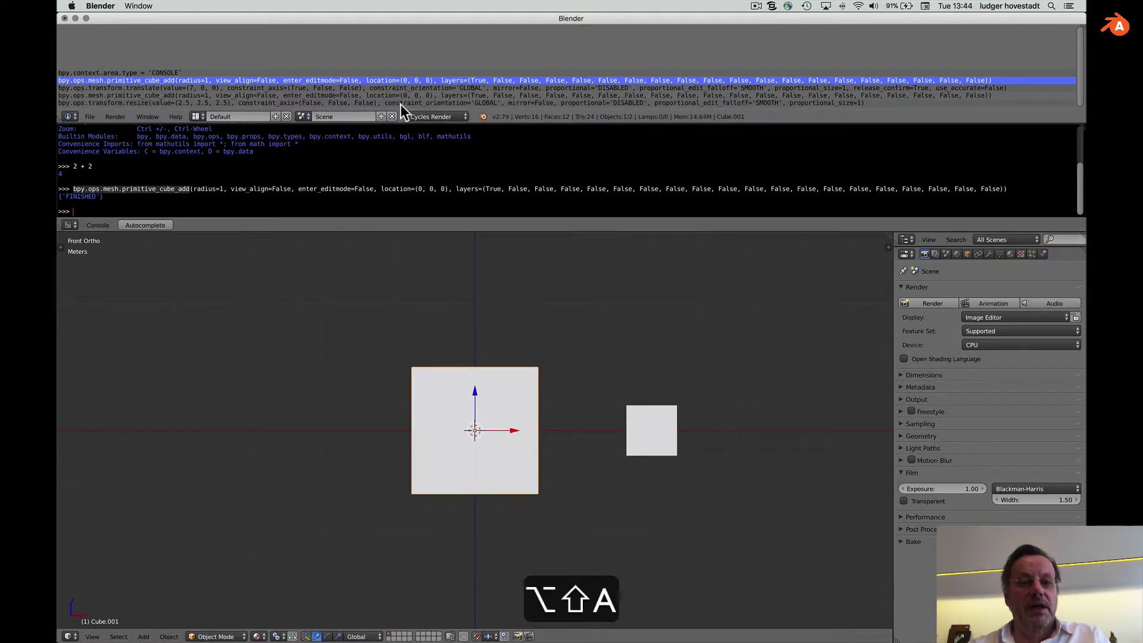
pyautogui.press('shift')
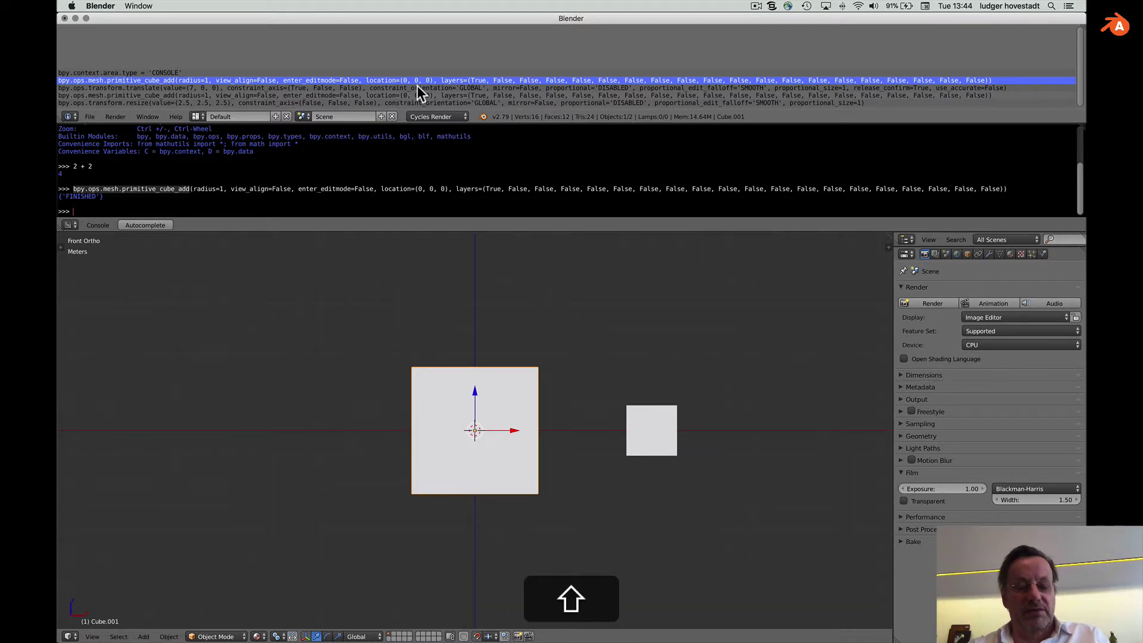
# Select the logged resize command line in the Info log.
pyautogui.hotkey('shift', 'a')
pyautogui.press('a')
pyautogui.press('a')
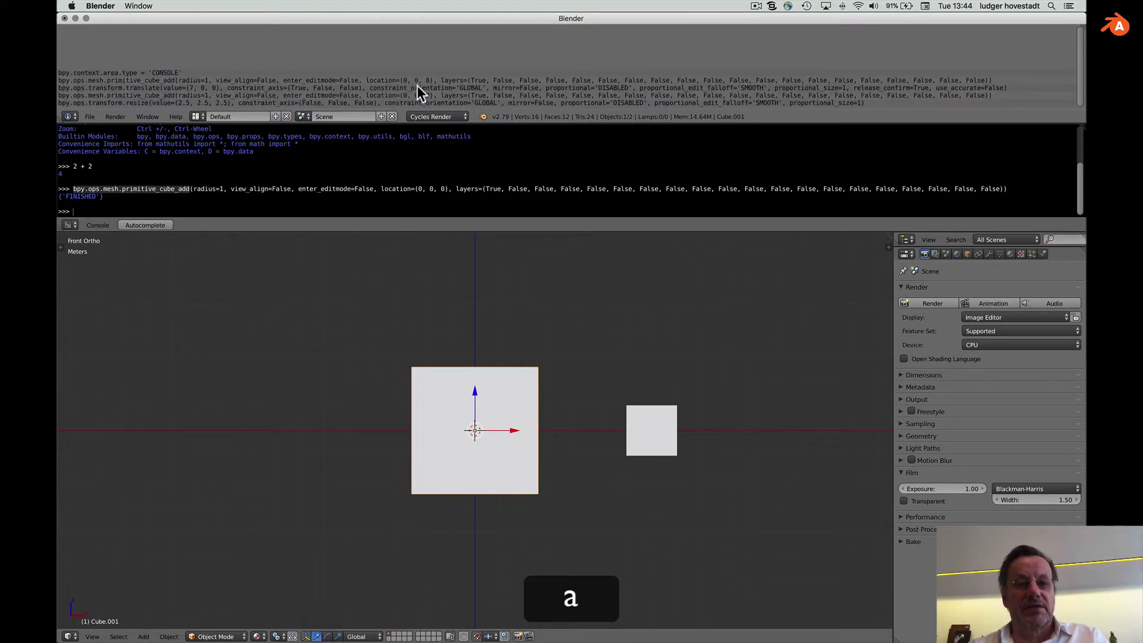
pyautogui.press('a')
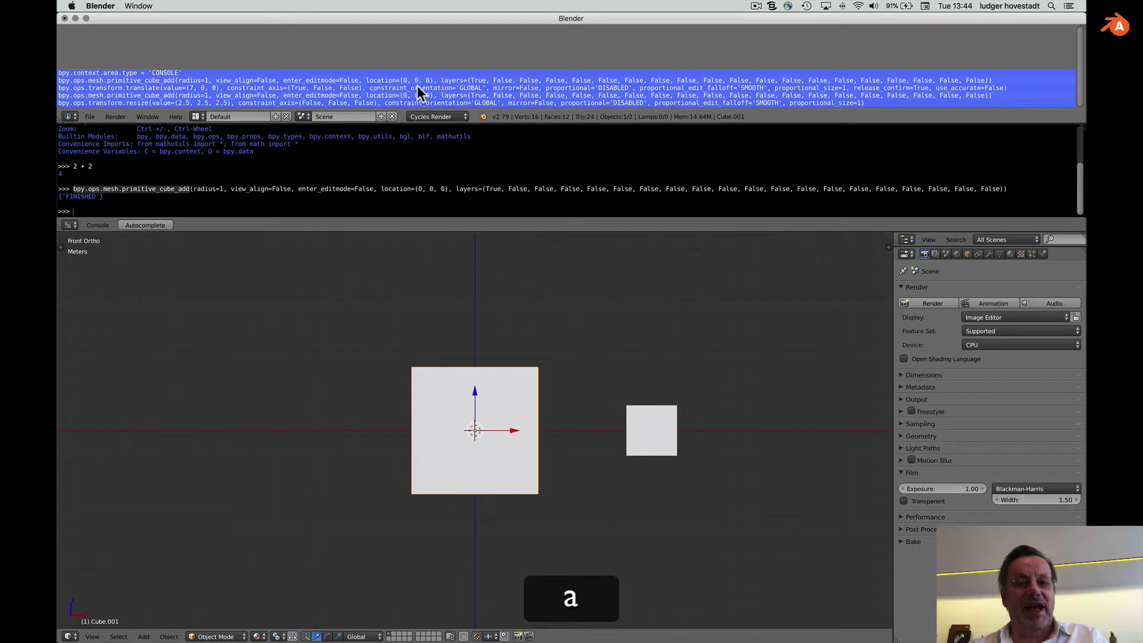
pyautogui.press('a')
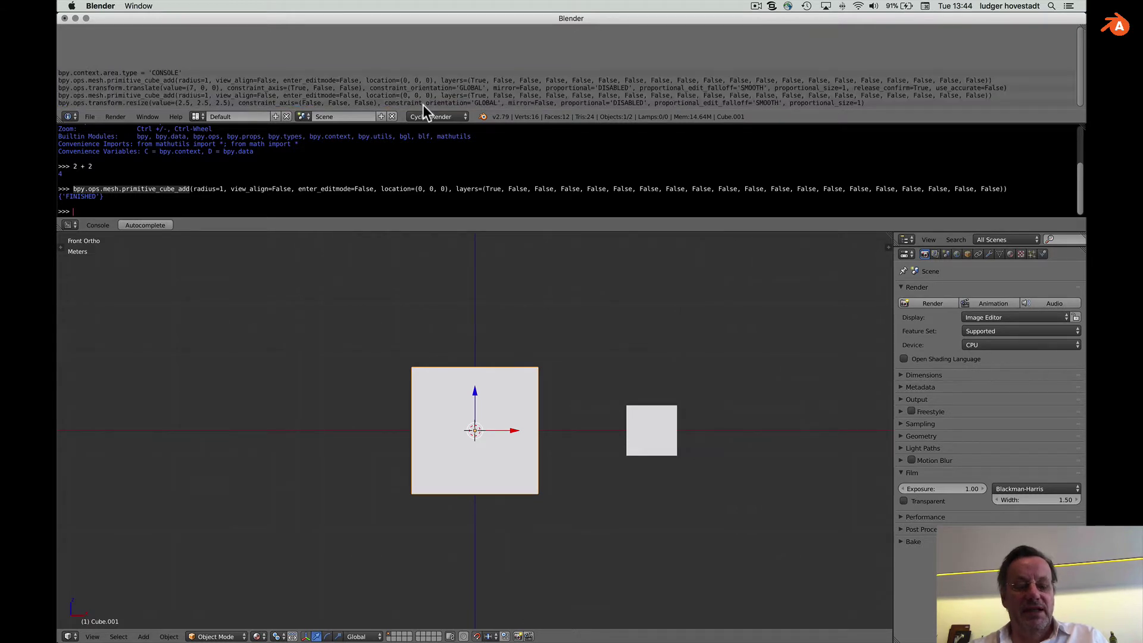
pyautogui.keyDown('super'); pyautogui.click(422, 105); pyautogui.keyUp('super')
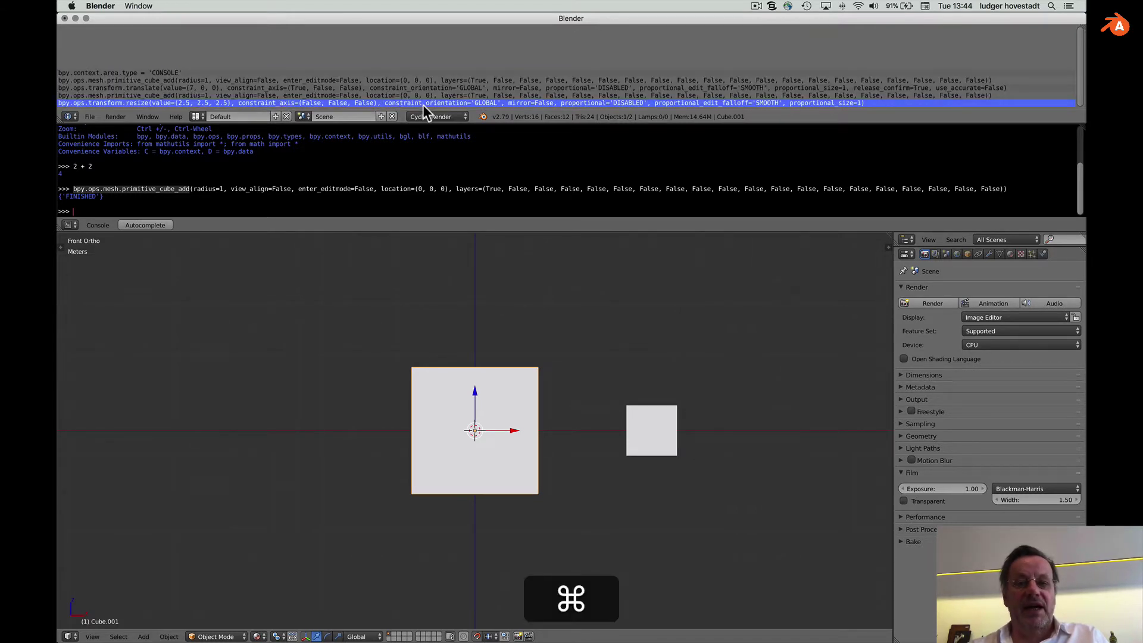